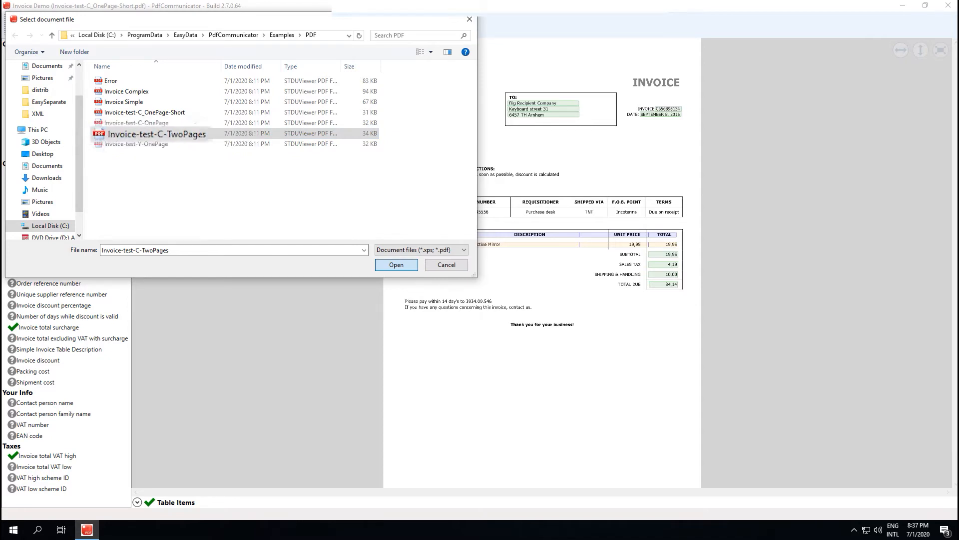
Open the document Invoice-test-C-TwoPages, view its second page and return to the first page
{"action": "key", "text": "Return"}
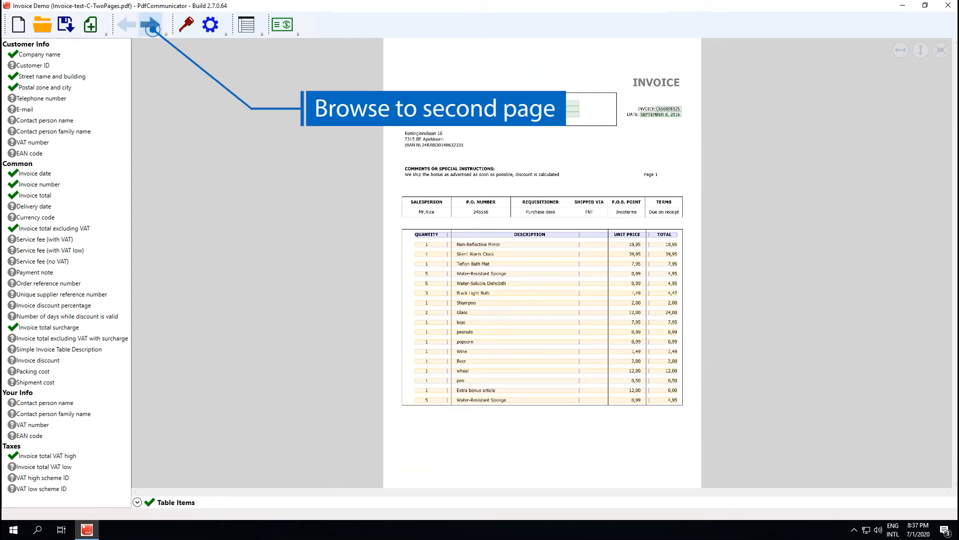
{"action": "left_click", "coordinate": [150, 25]}
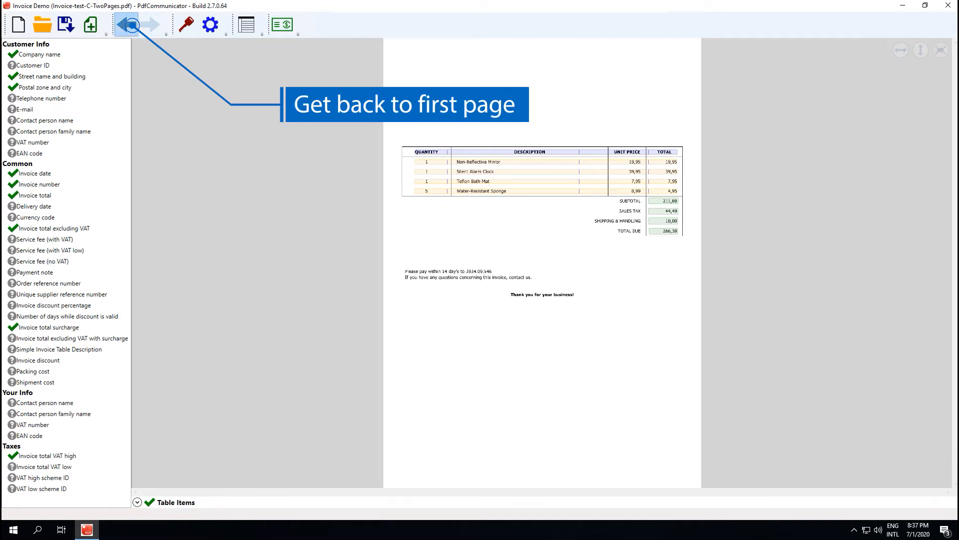
{"action": "left_click", "coordinate": [131, 25]}
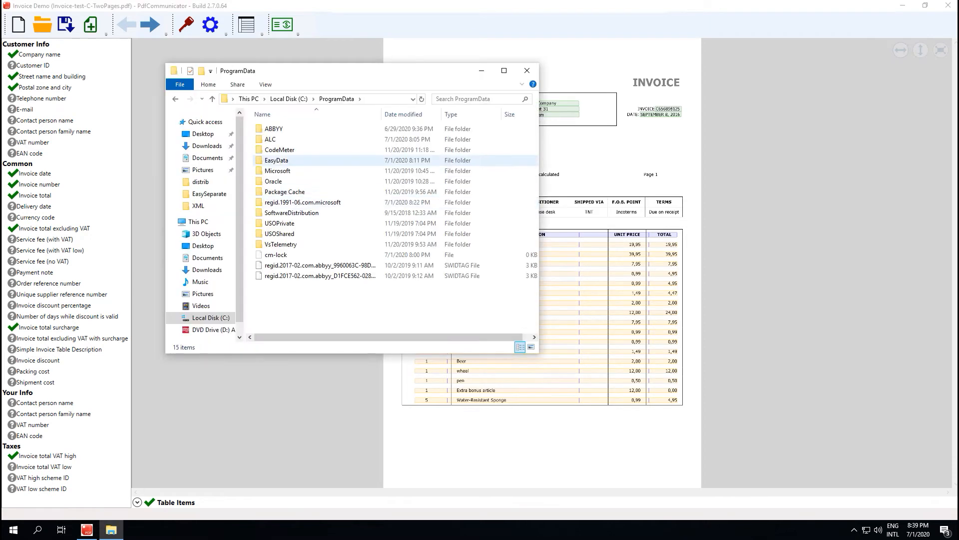
In the EasyData\PdfCommunicator\XML folder under ProgramData, rename Invoice Demo.xml to Invoice Demo.old, accept the extension change and close the folder
{"action": "double_click", "coordinate": [277, 160]}
{"action": "double_click", "coordinate": [285, 160]}
{"action": "double_click", "coordinate": [270, 223]}
{"action": "left_click", "coordinate": [289, 149]}
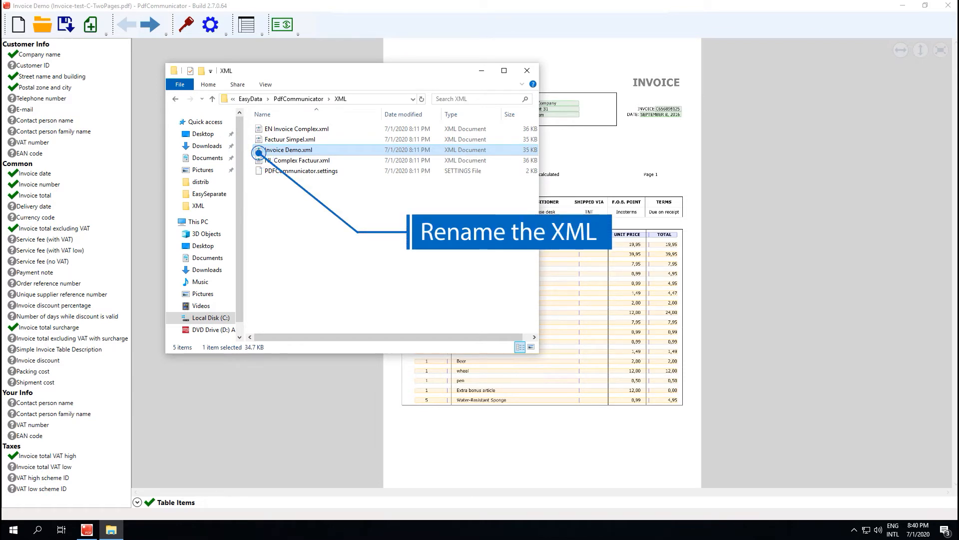
{"action": "key", "text": "F2"}
{"action": "key", "text": "F2"}
{"action": "type", "text": "old"}
{"action": "key", "text": "Return"}
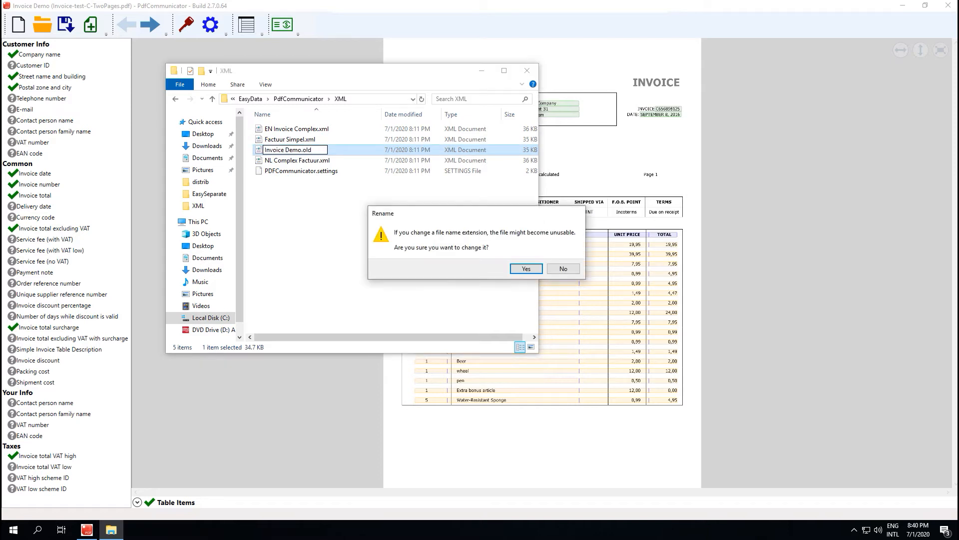
{"action": "left_click", "coordinate": [526, 268]}
{"action": "left_click", "coordinate": [527, 70]}
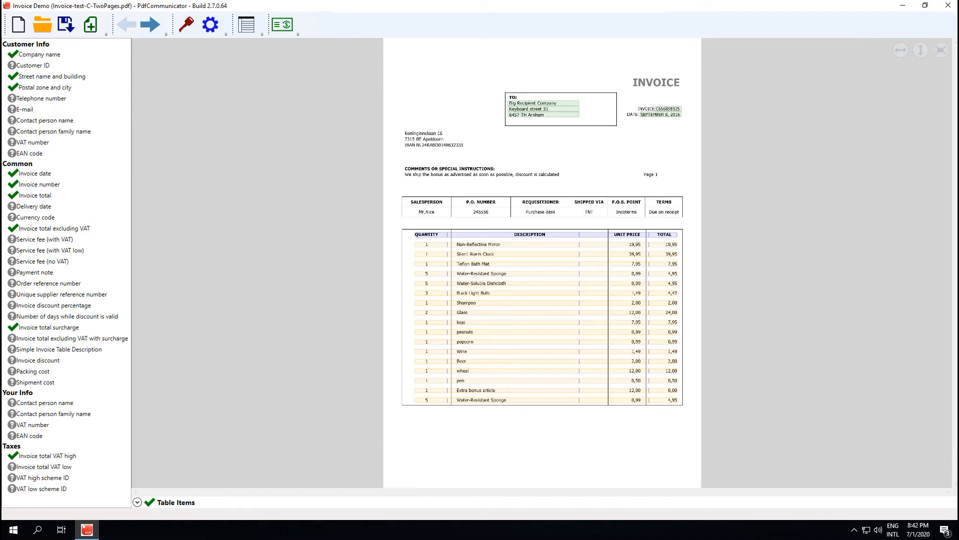
Load Invoice-test-C-OnePage.pdf from the example PDFs as a new invoice document
{"action": "left_click", "coordinate": [91, 25]}
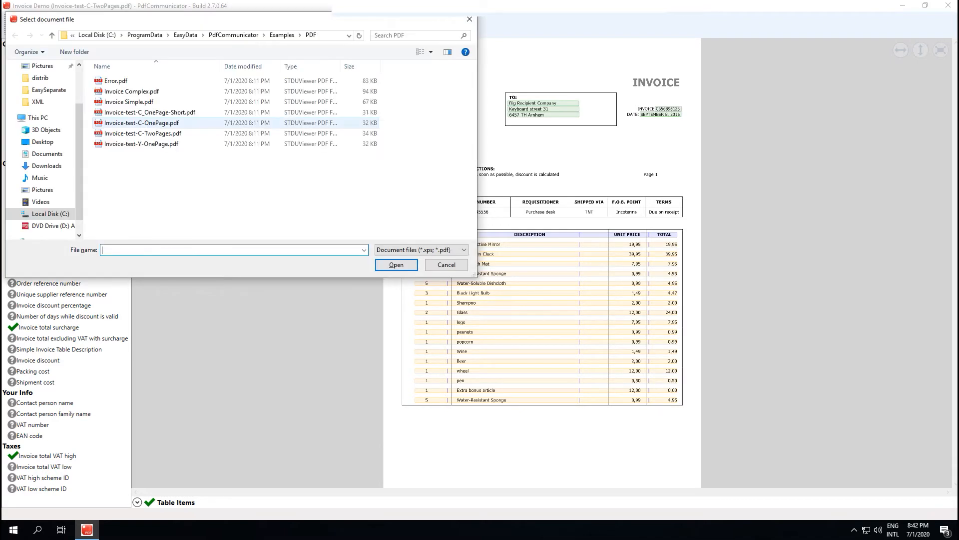
{"action": "left_click", "coordinate": [142, 123]}
{"action": "left_click", "coordinate": [397, 265]}
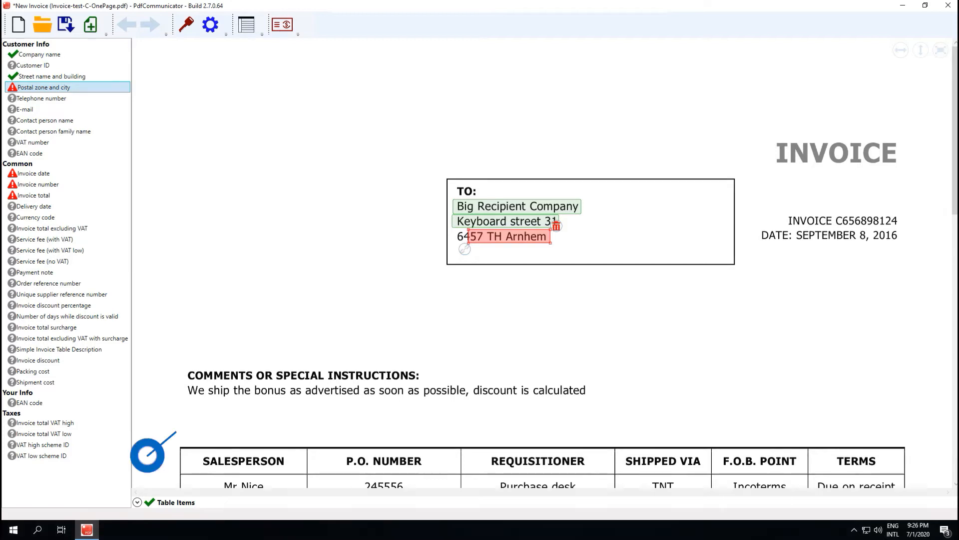
Adjust the Postal zone and city region to cover the whole line, and mark the date on the page as Invoice date
{"action": "left_click_drag", "start_coordinate": [550, 243], "coordinate": [504, 235]}
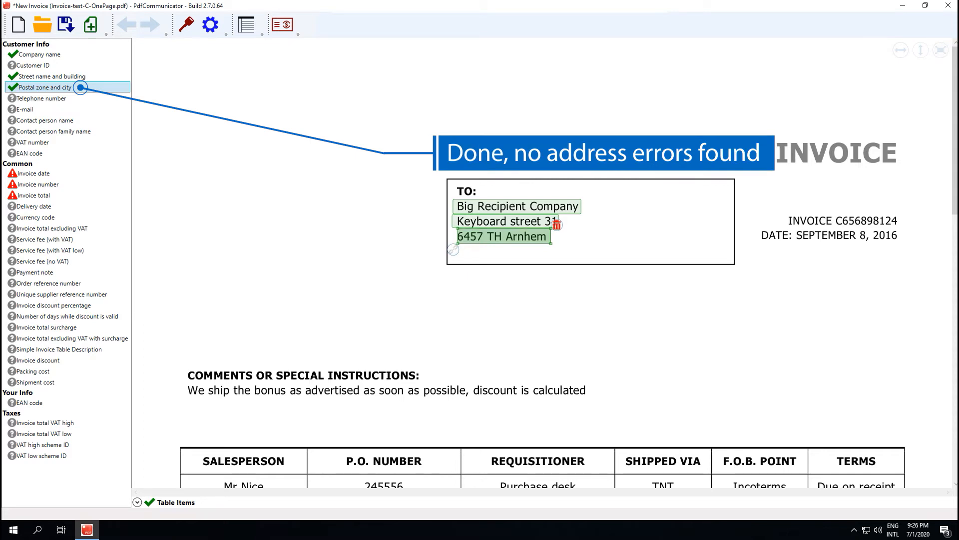
{"action": "left_click", "coordinate": [34, 174]}
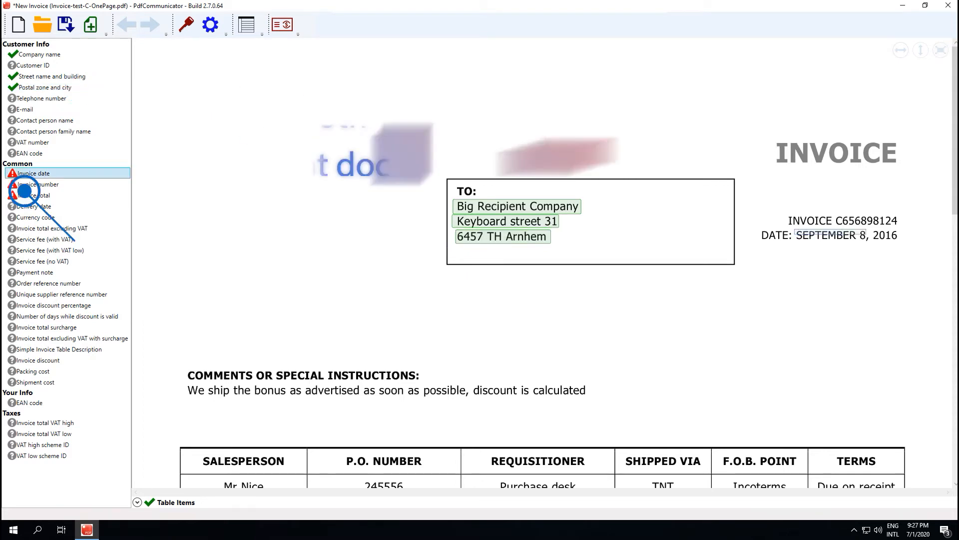
{"action": "left_click_drag", "start_coordinate": [795, 229], "coordinate": [901, 241]}
Mark the number beside INVOICE as Invoice number and the TOTAL DUE amount as Invoice total
{"action": "left_click", "coordinate": [38, 185]}
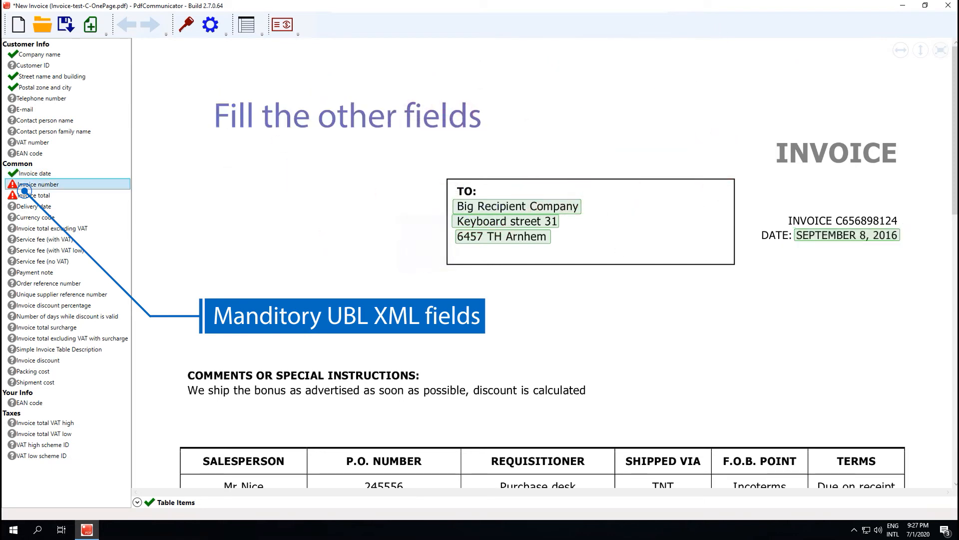
{"action": "left_click_drag", "start_coordinate": [834, 214], "coordinate": [898, 226]}
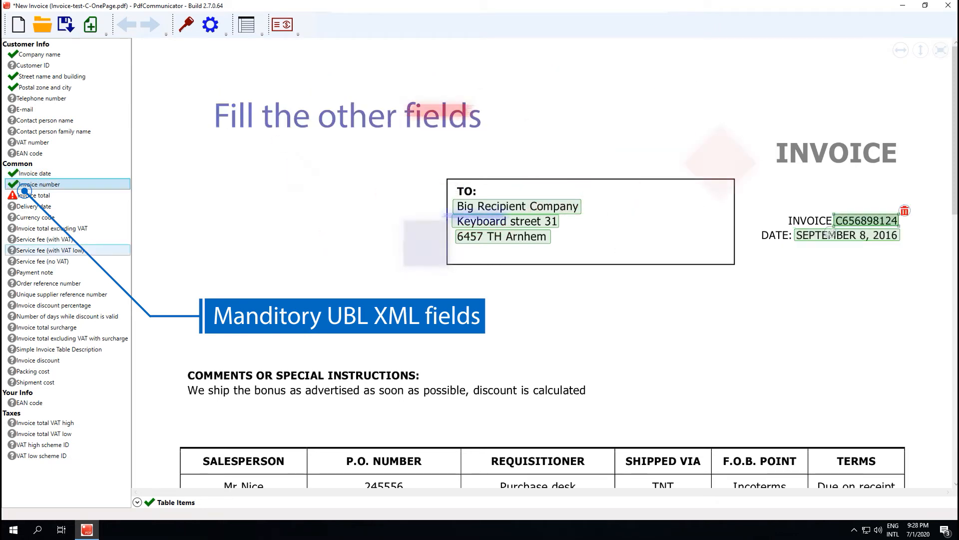
{"action": "scroll", "coordinate": [543, 300], "scroll_direction": "down", "scroll_amount": 15}
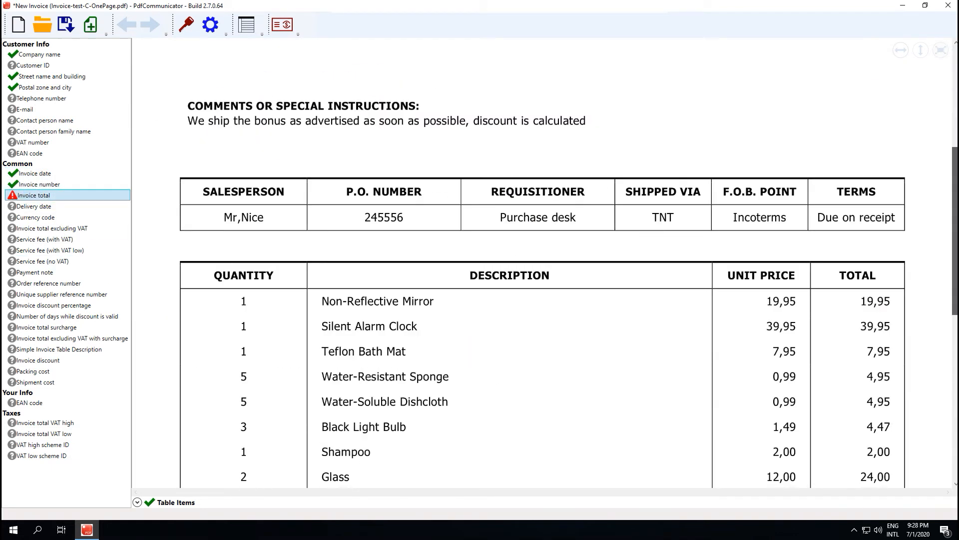
{"action": "left_click_drag", "start_coordinate": [850, 204], "coordinate": [895, 220]}
Mark the SHIPPING & HANDLING amount as Shipment cost and the SUBTOTAL amount as Service fee (no VAT)
{"action": "left_click", "coordinate": [35, 382]}
{"action": "left_click_drag", "start_coordinate": [847, 181], "coordinate": [895, 196]}
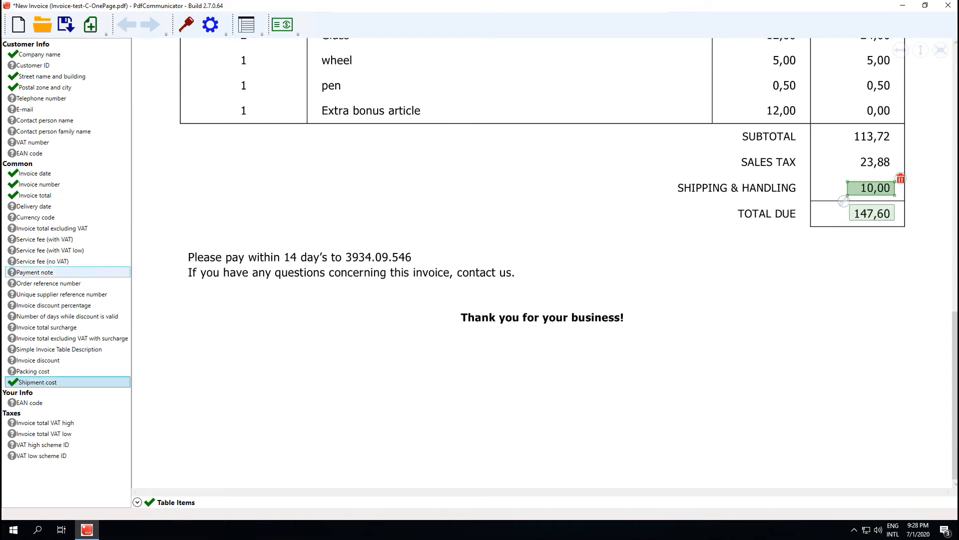
{"action": "left_click", "coordinate": [45, 261]}
{"action": "left_click_drag", "start_coordinate": [852, 128], "coordinate": [893, 143]}
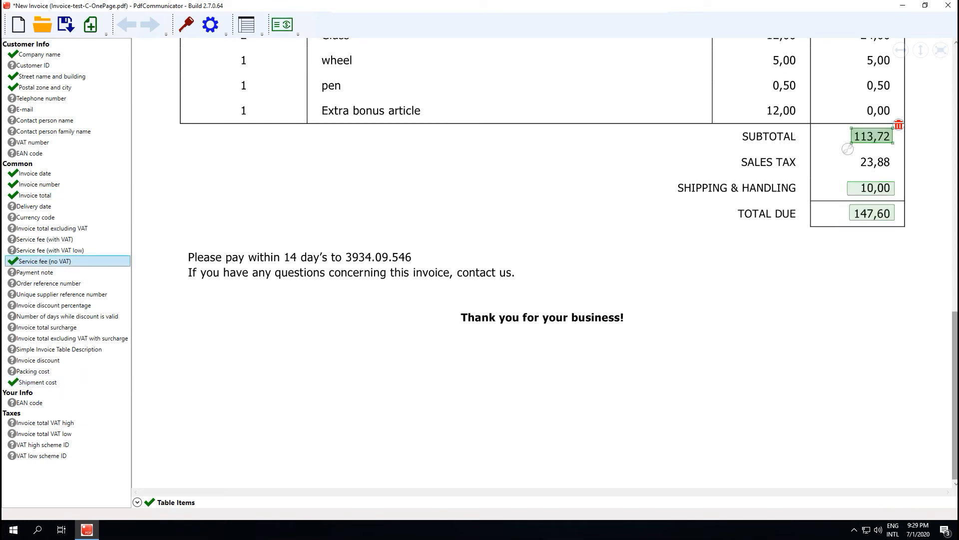
Mark the SALES TAX amount as Invoice total VAT high and the P.O. number as Order reference number
{"action": "left_click_drag", "start_coordinate": [850, 155], "coordinate": [894, 169]}
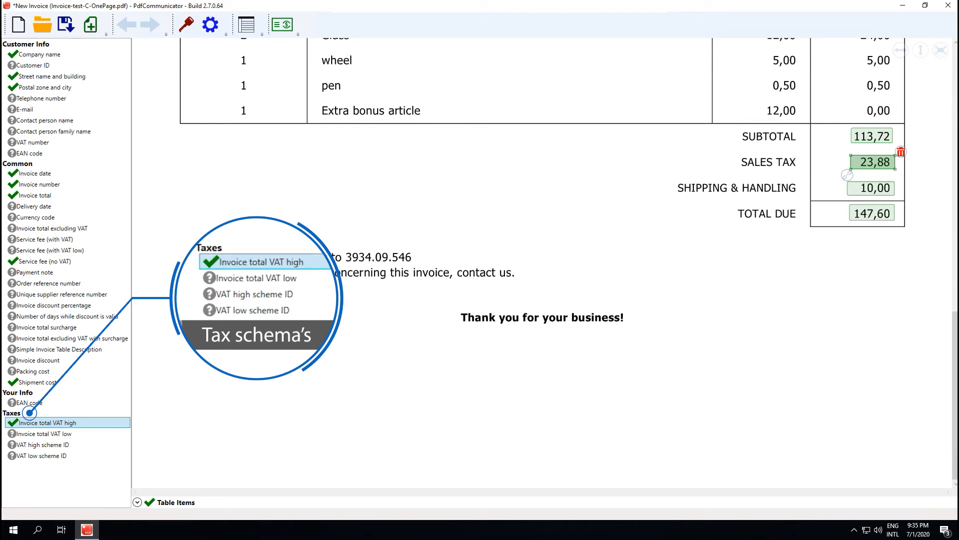
{"action": "scroll", "coordinate": [847, 175], "scroll_direction": "up", "scroll_amount": 7}
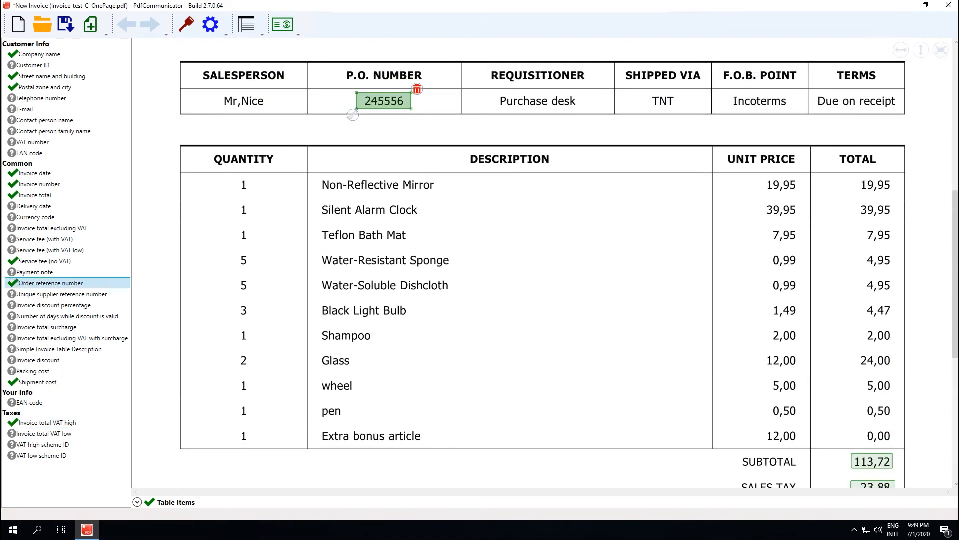
{"action": "key", "text": "Escape"}
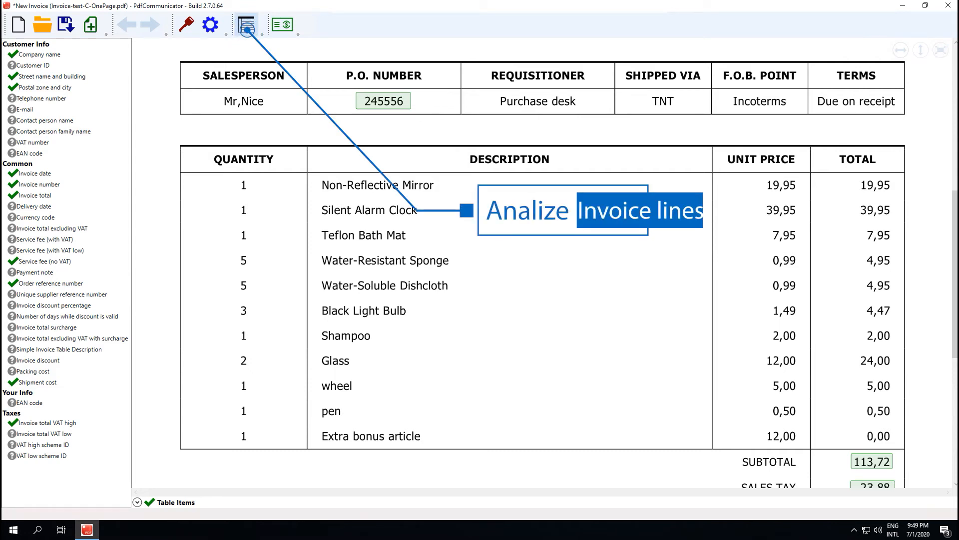
Define the invoice line table with the QUANTITY–DESCRIPTION–UNIT PRICE–TOTAL row as header and the SUBTOTAL line as table end
{"action": "left_click", "coordinate": [247, 30]}
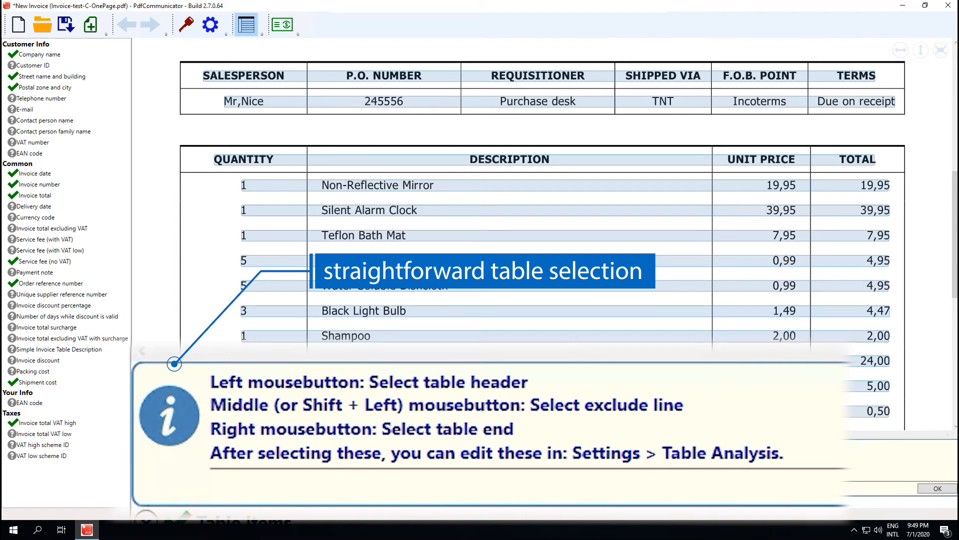
{"action": "left_click", "coordinate": [360, 160]}
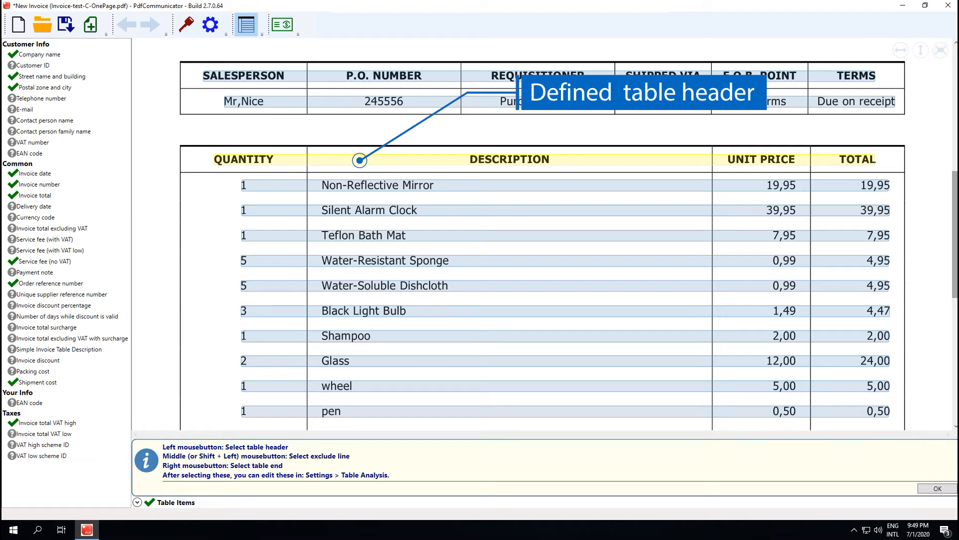
{"action": "scroll", "coordinate": [542, 234], "scroll_direction": "down", "scroll_amount": 3}
{"action": "right_click", "coordinate": [733, 317]}
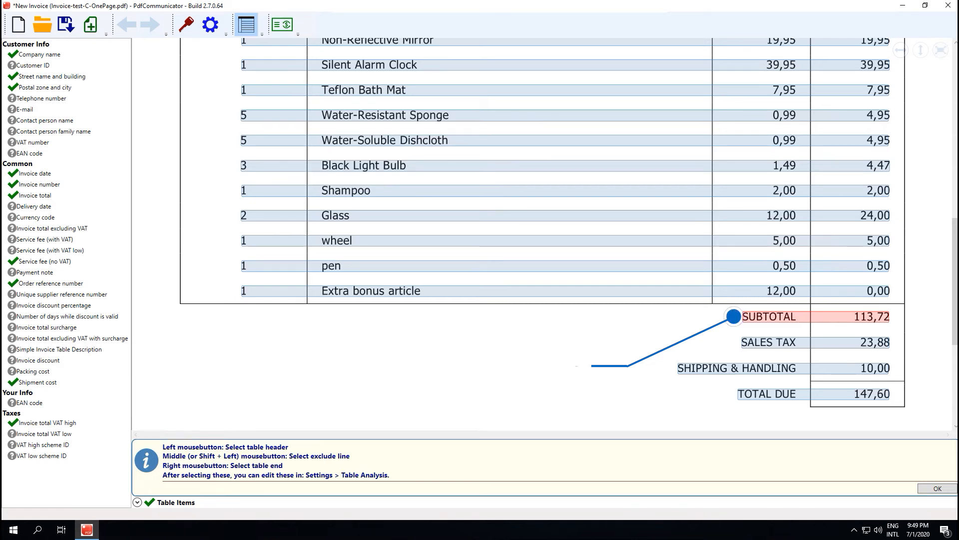
{"action": "scroll", "coordinate": [542, 234], "scroll_direction": "up", "scroll_amount": 3}
{"action": "left_click", "coordinate": [937, 488]}
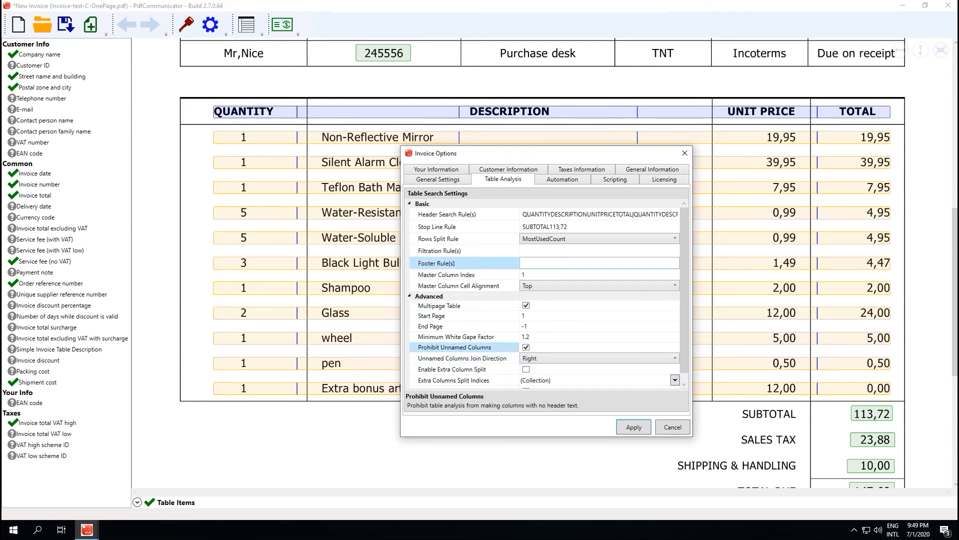
In the table analysis settings, trim the amount from the SUBTOTAL Stop Line Rule and delete the trailing text of the Header Search Rule(s)
{"action": "left_click", "coordinate": [556, 226]}
{"action": "key", "text": "BackSpace"}
{"action": "key", "text": "BackSpace"}
{"action": "key", "text": "BackSpace"}
{"action": "key", "text": "BackSpace"}
{"action": "left_click", "coordinate": [633, 214]}
{"action": "key", "text": "shift+End"}
{"action": "key", "text": "Delete"}
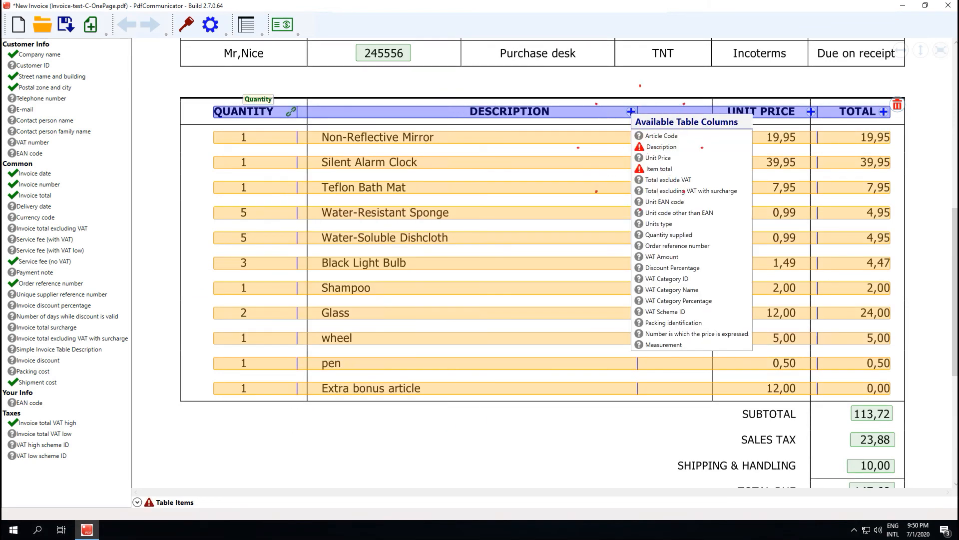
Map the remaining table columns: DESCRIPTION to Description, UNIT PRICE to Unit Price and TOTAL to Item total
{"action": "left_click", "coordinate": [640, 145]}
{"action": "left_click", "coordinate": [816, 146]}
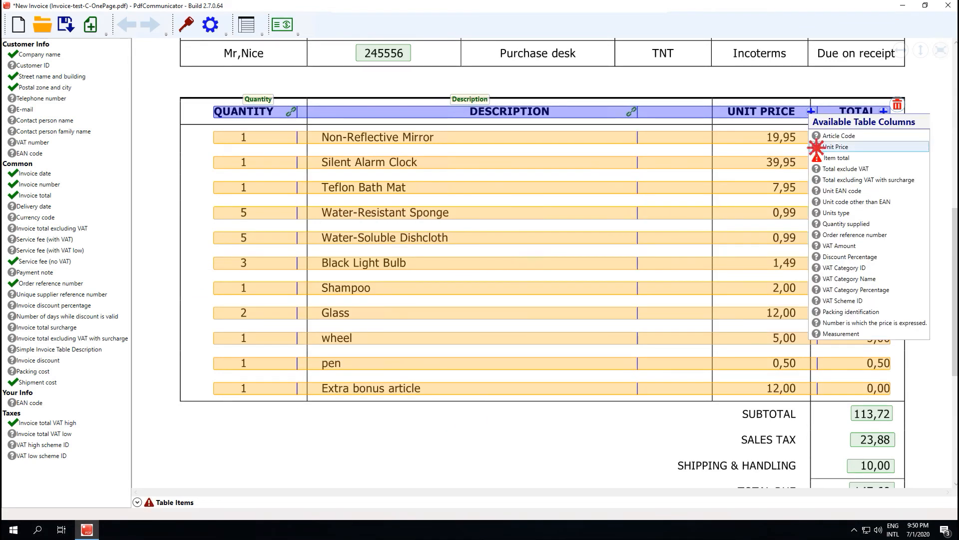
{"action": "left_click", "coordinate": [817, 146]}
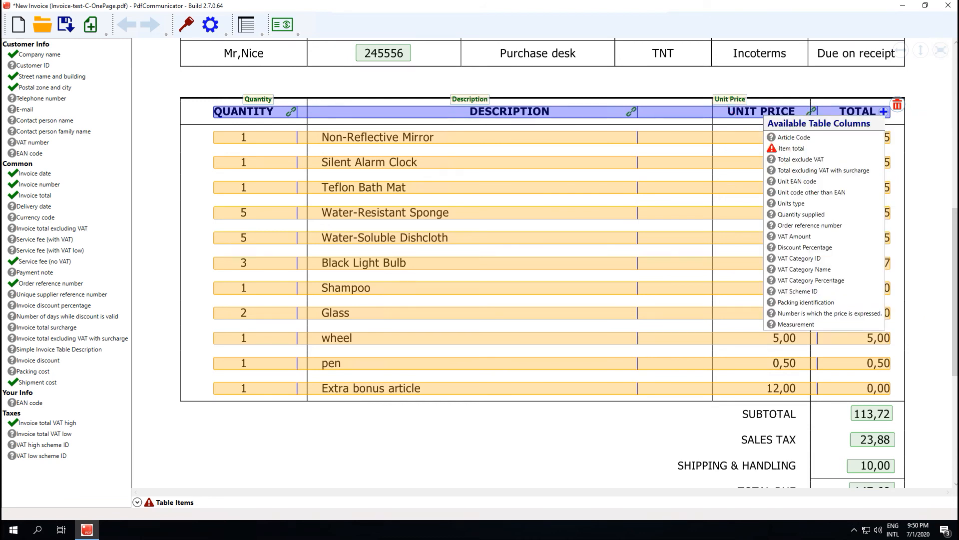
{"action": "left_click", "coordinate": [786, 148]}
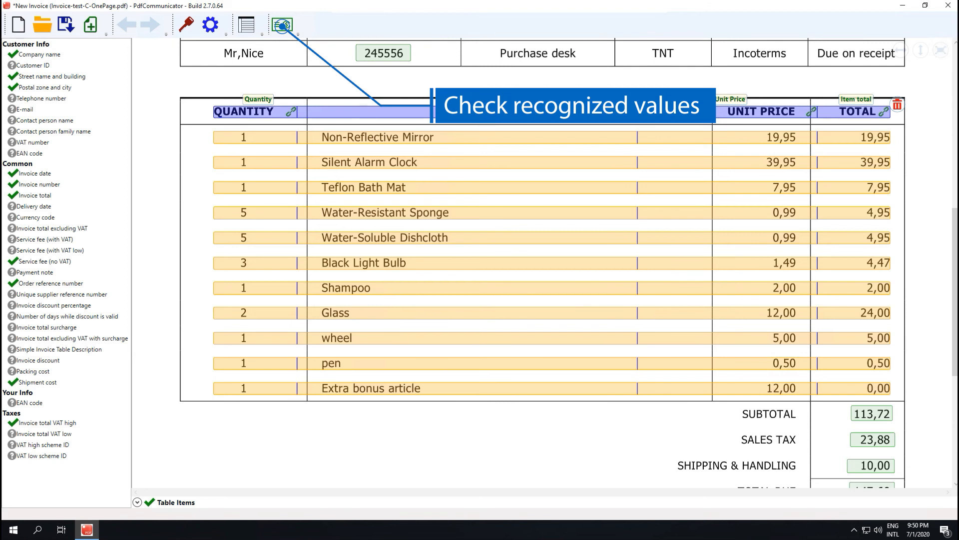
Review the recognized values in the invoice preview and the extracted lines in the Table Items list
{"action": "left_click", "coordinate": [282, 26]}
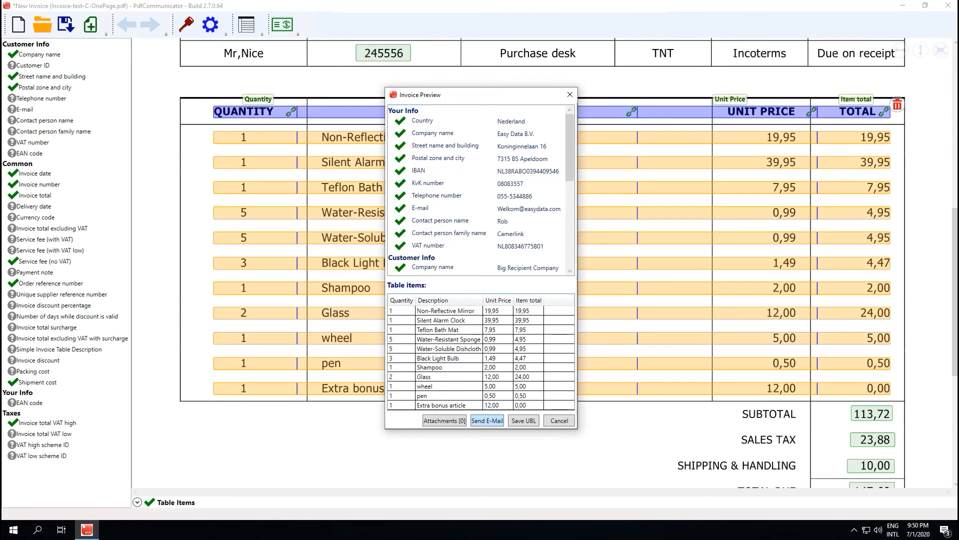
{"action": "key", "text": "Escape"}
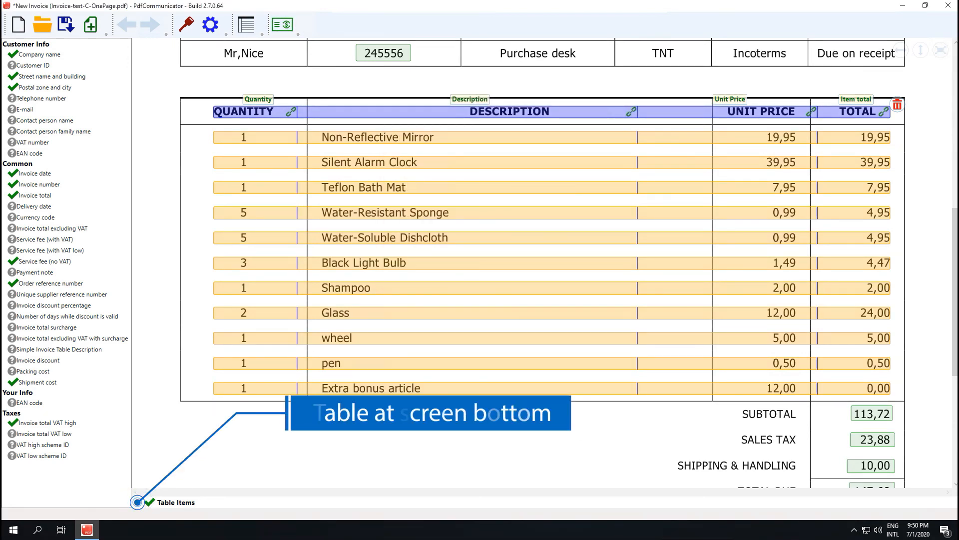
{"action": "left_click", "coordinate": [137, 503]}
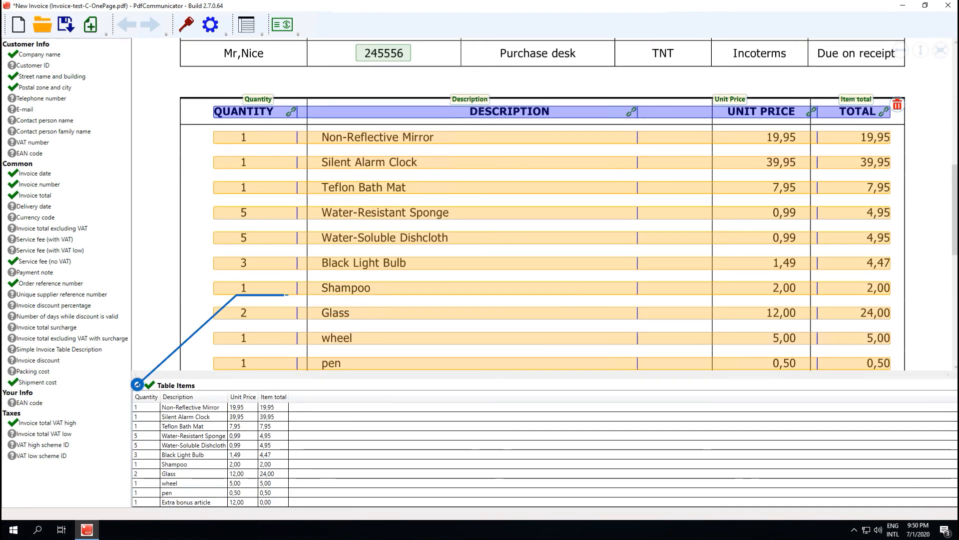
{"action": "left_click", "coordinate": [138, 384]}
{"action": "left_click", "coordinate": [282, 24]}
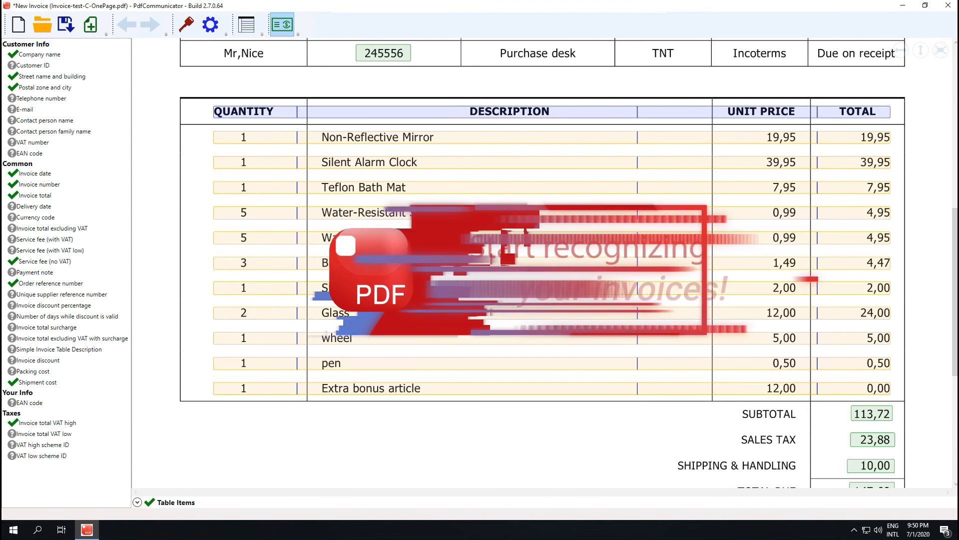